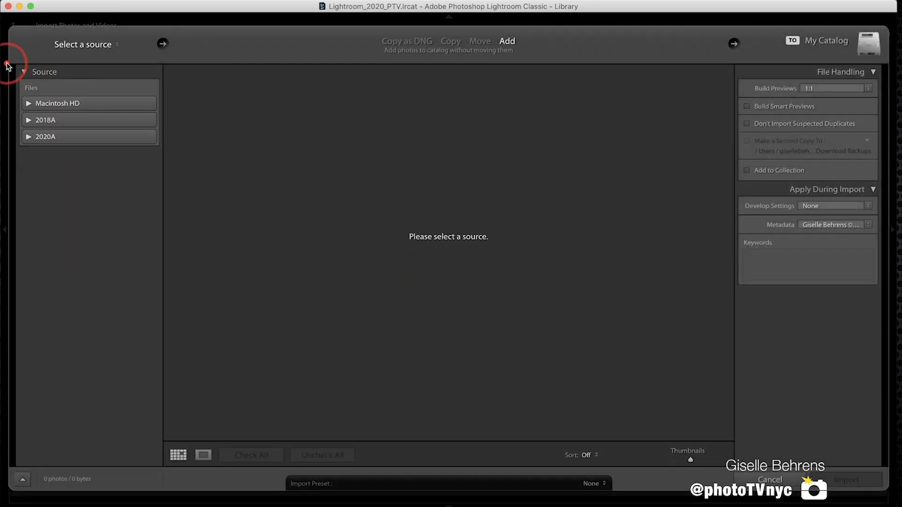
# Step: Import the skyline RAW photo from the 2020A drive's Lightroom_Video folder into the catalog in Add mode
pyautogui.moveTo(6, 63); pyautogui.dragTo(150, 248)
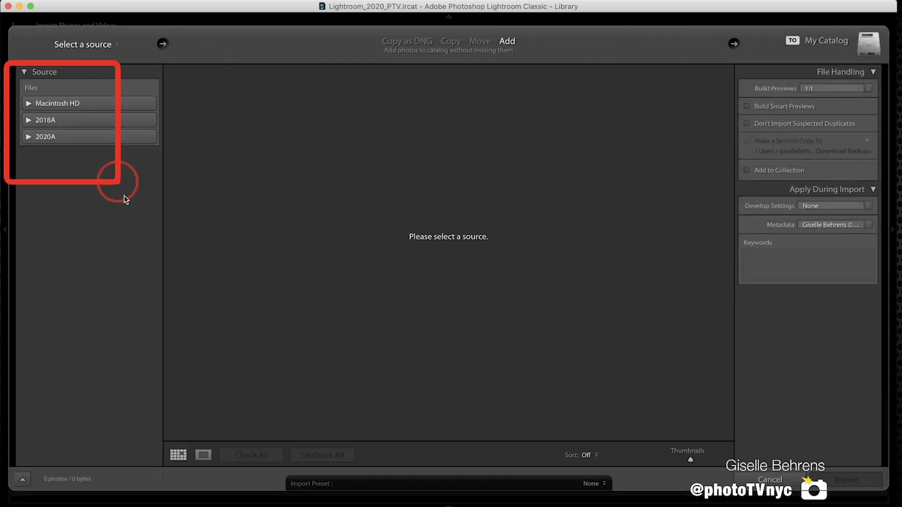
pyautogui.click(28, 136)
pyautogui.click(75, 183)
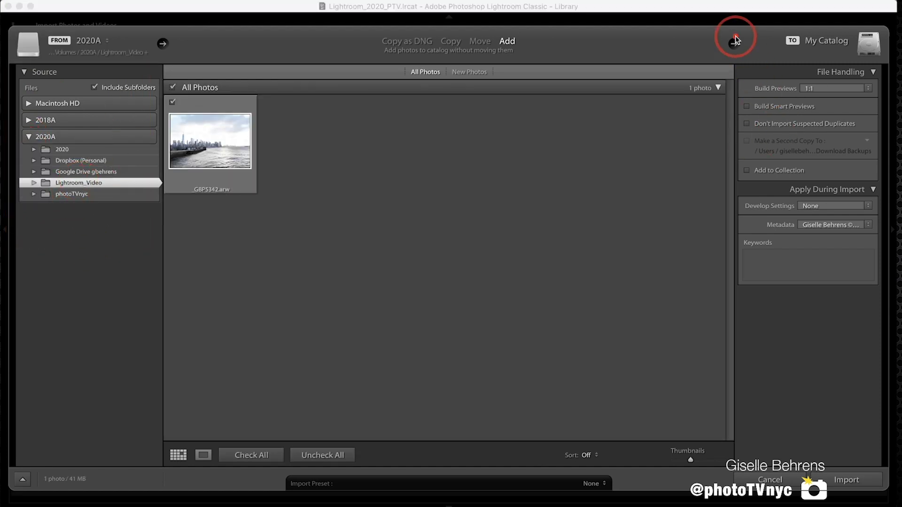
pyautogui.moveTo(733, 58)
pyautogui.mouseDown()
pyautogui.moveTo(874, 136)
pyautogui.moveTo(879, 377)
pyautogui.mouseUp()
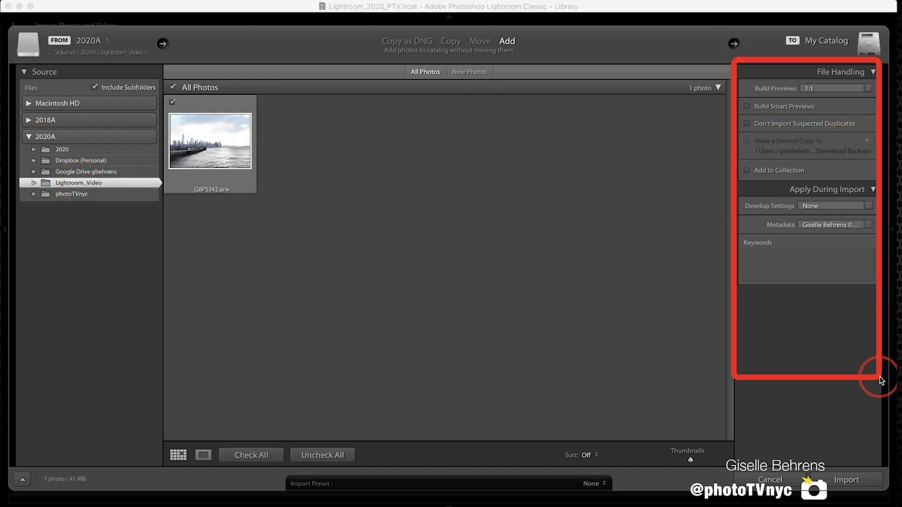
pyautogui.click(856, 479)
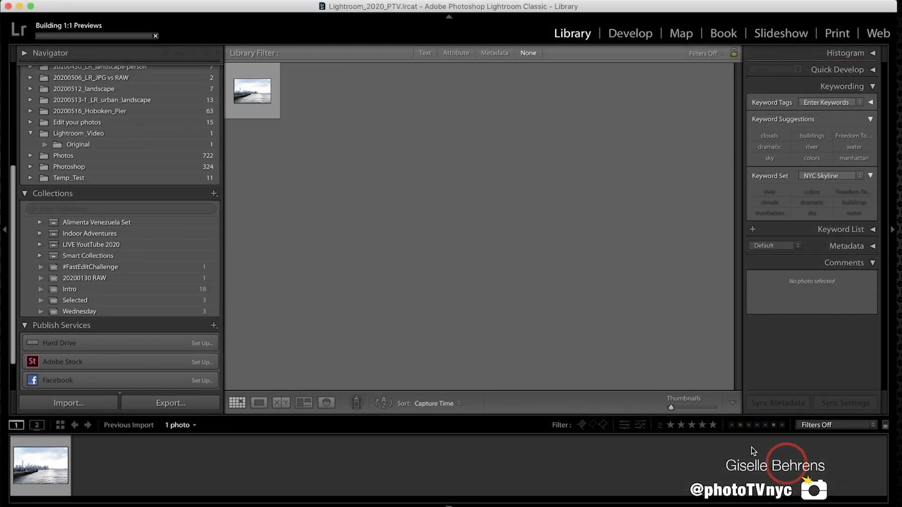
# Step: Select the imported skyline photo in the Library grid and scroll through the side panels
pyautogui.click(571, 36)
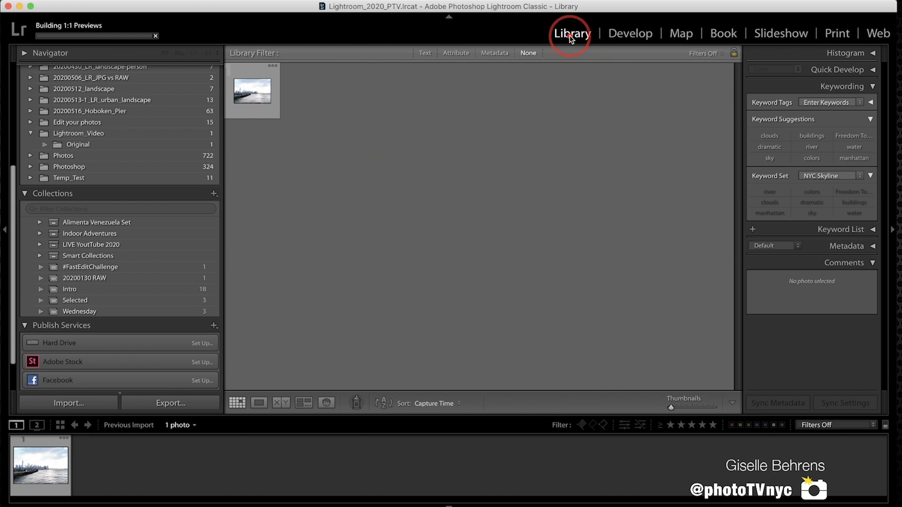
pyautogui.click(256, 93)
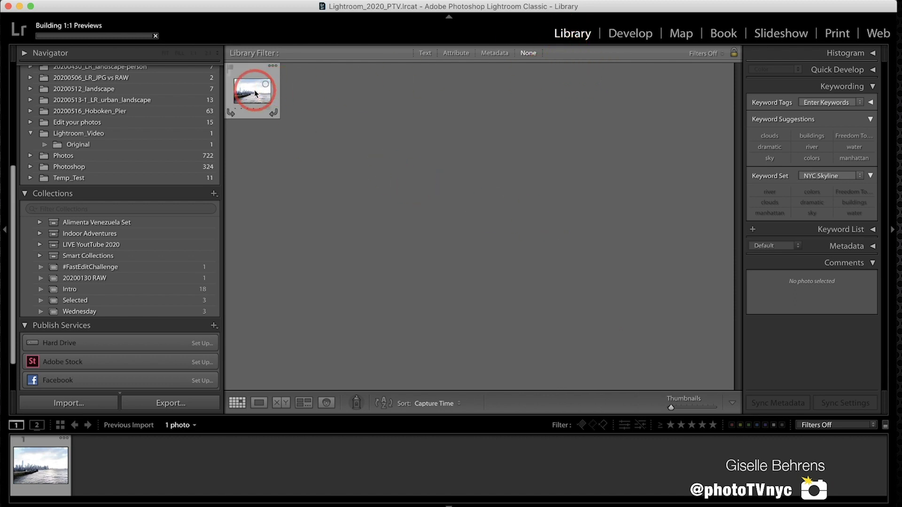
pyautogui.moveTo(232, 53); pyautogui.dragTo(702, 359)
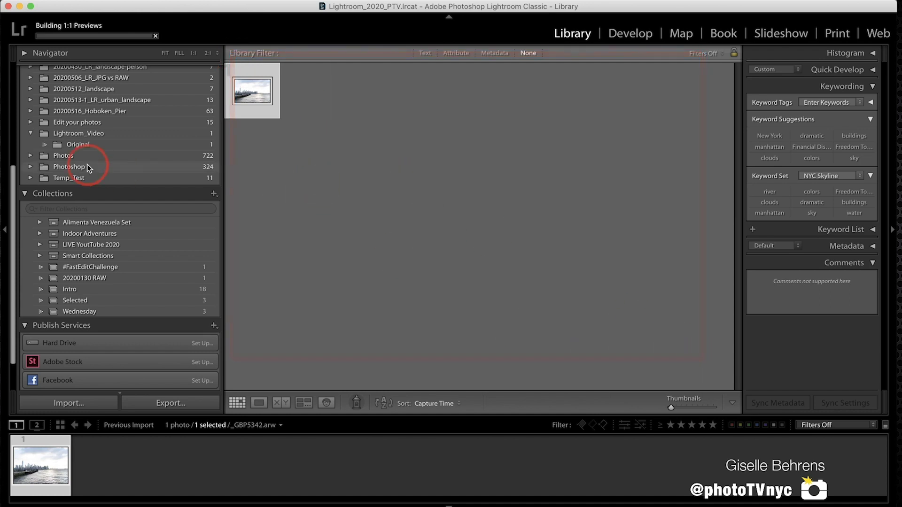
pyautogui.scroll(2, 86, 164)
pyautogui.scroll(8, 87, 164)
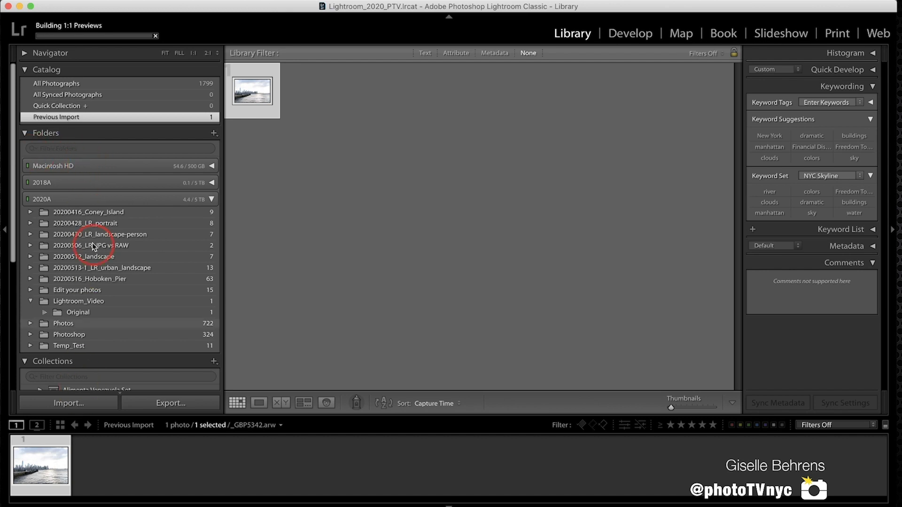
pyautogui.scroll(-4, 101, 237)
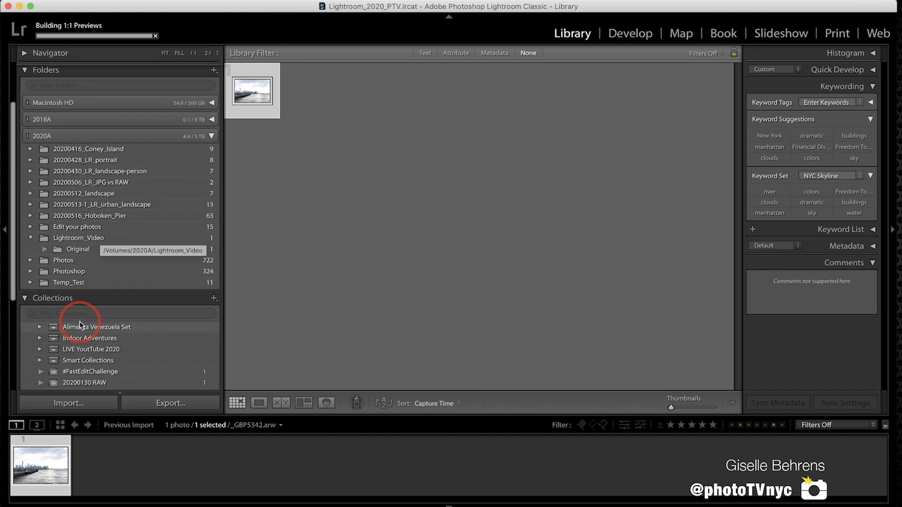
pyautogui.scroll(-2, 80, 321)
pyautogui.scroll(-7, 74, 286)
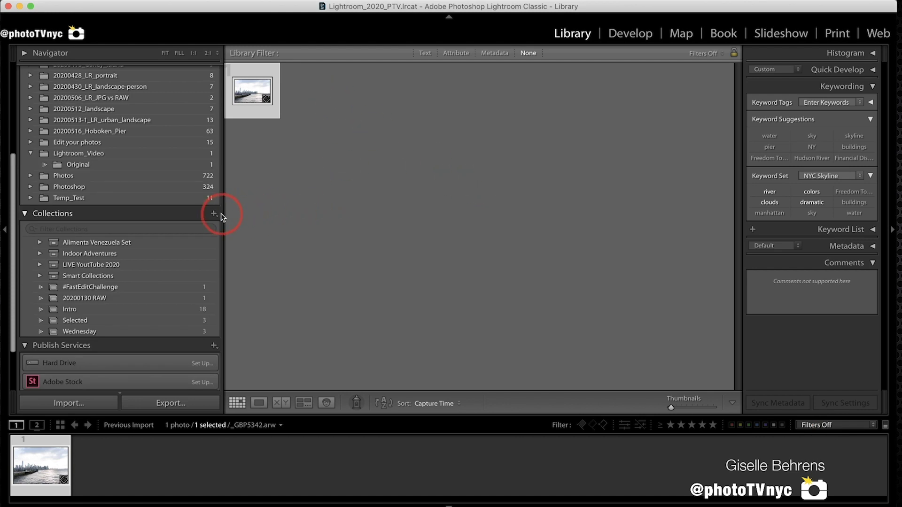
# Step: Create a regular collection named NYC containing the skyline photo
pyautogui.click(213, 213)
pyautogui.click(221, 224)
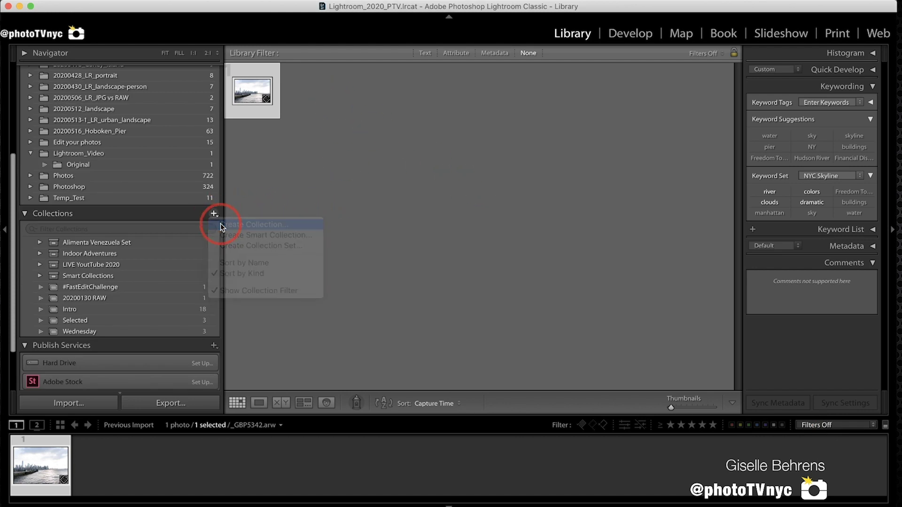
pyautogui.write('NYC')
pyautogui.press('Return')
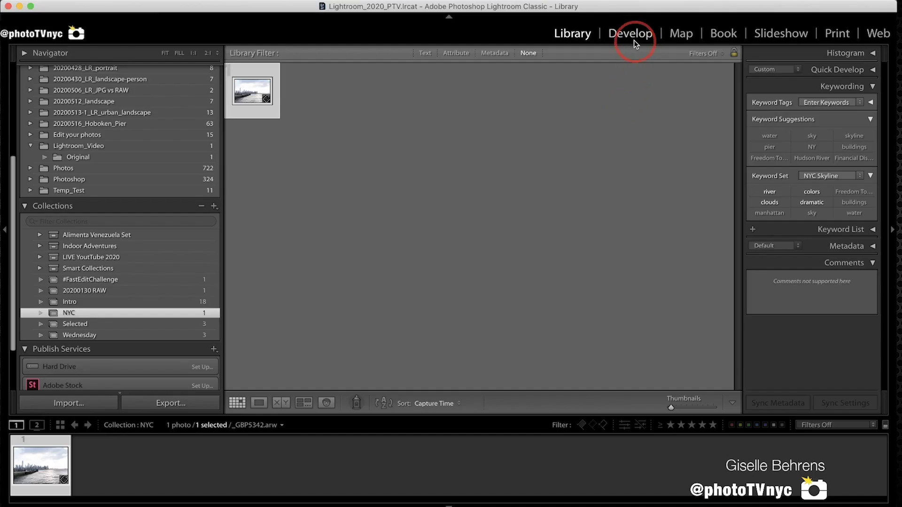
# Step: In Develop, toggle Enable Profile Corrections off and back on to compare
pyautogui.click(633, 40)
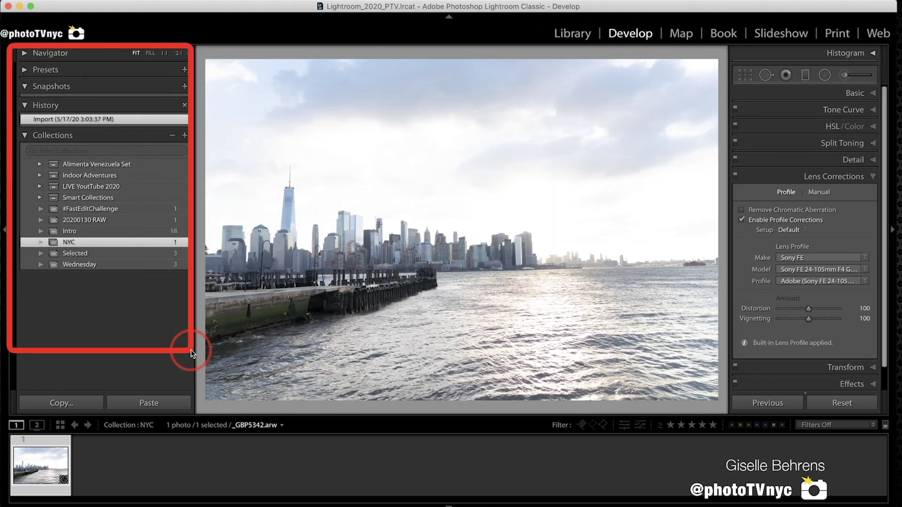
pyautogui.moveTo(191, 354); pyautogui.dragTo(199, 351)
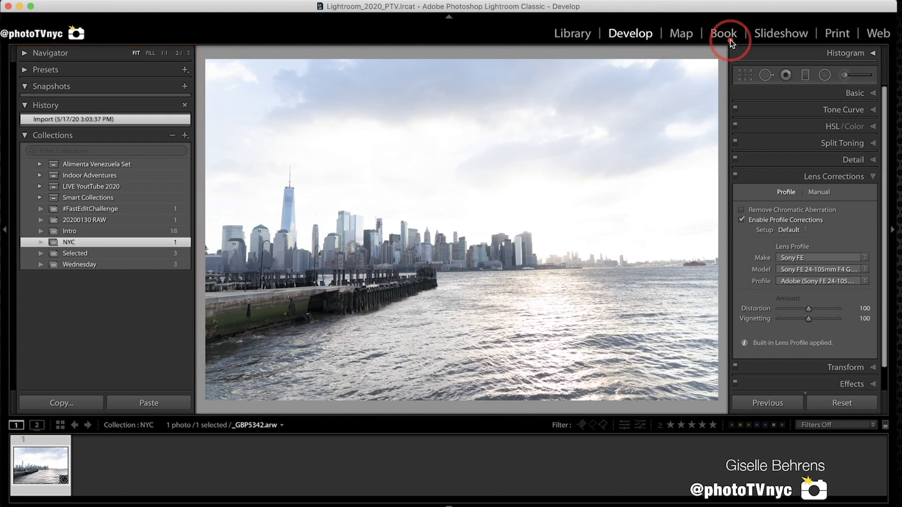
pyautogui.moveTo(875, 426); pyautogui.dragTo(880, 420)
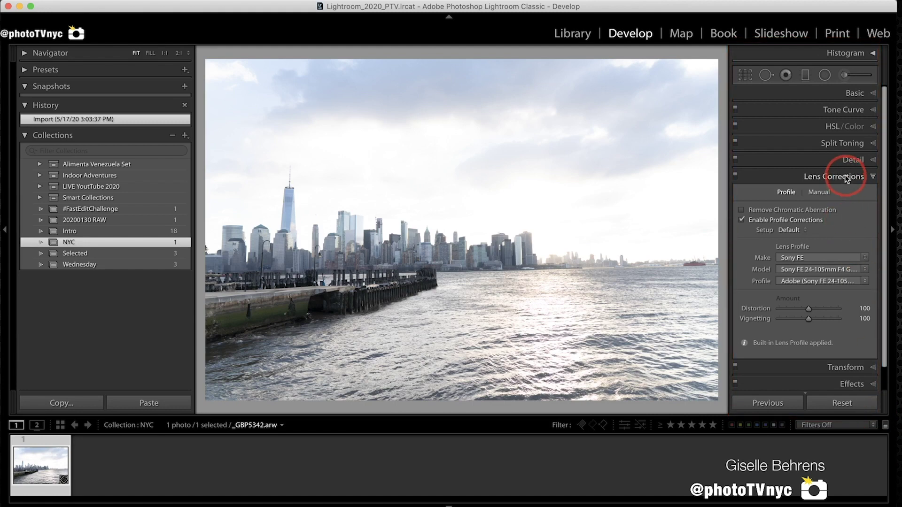
pyautogui.click(741, 220)
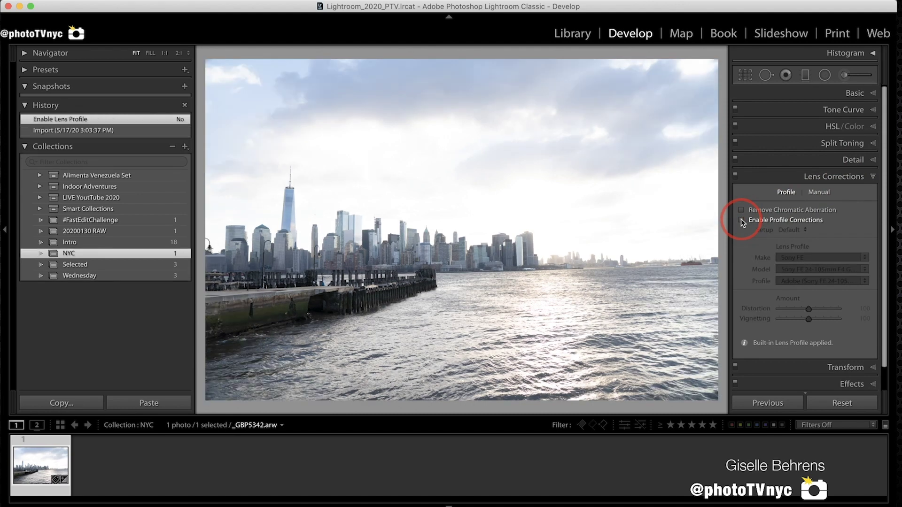
pyautogui.click(741, 220)
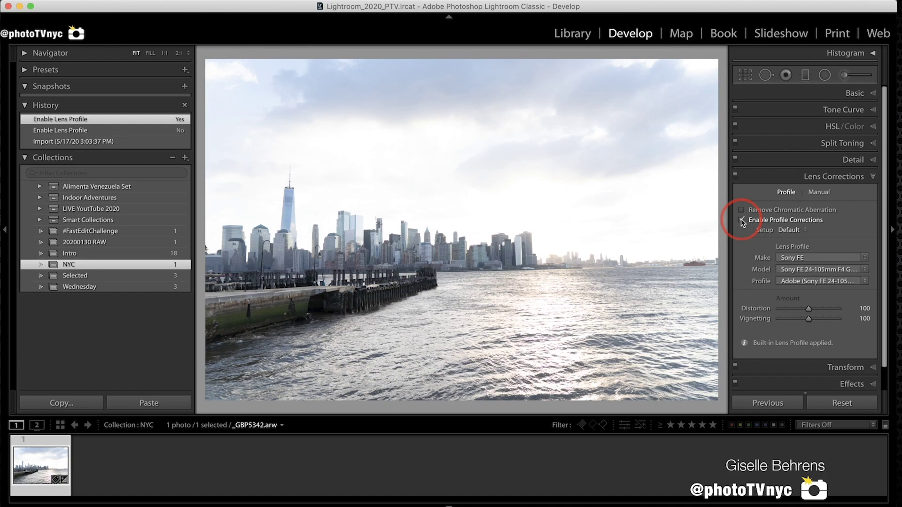
# Step: Compare Remove Chromatic Aberration on and off while zoomed in on the tallest tower
pyautogui.click(741, 209)
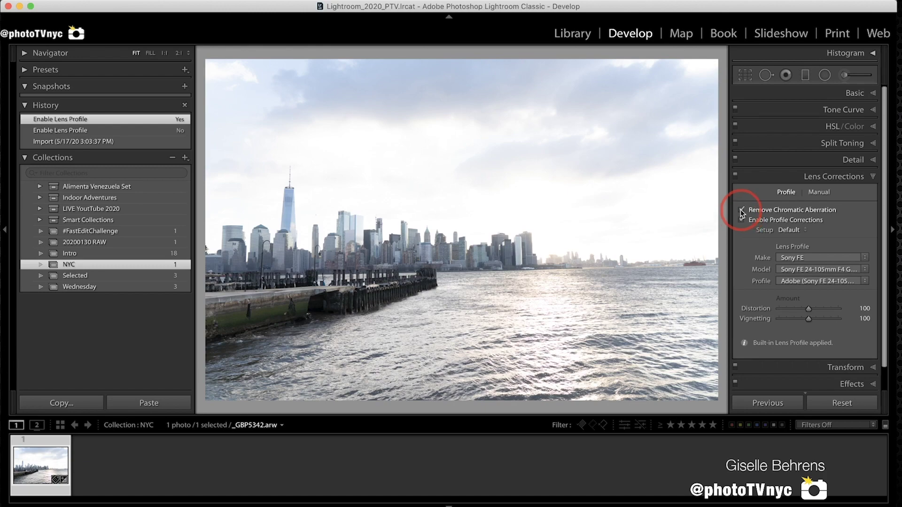
pyautogui.click(281, 238)
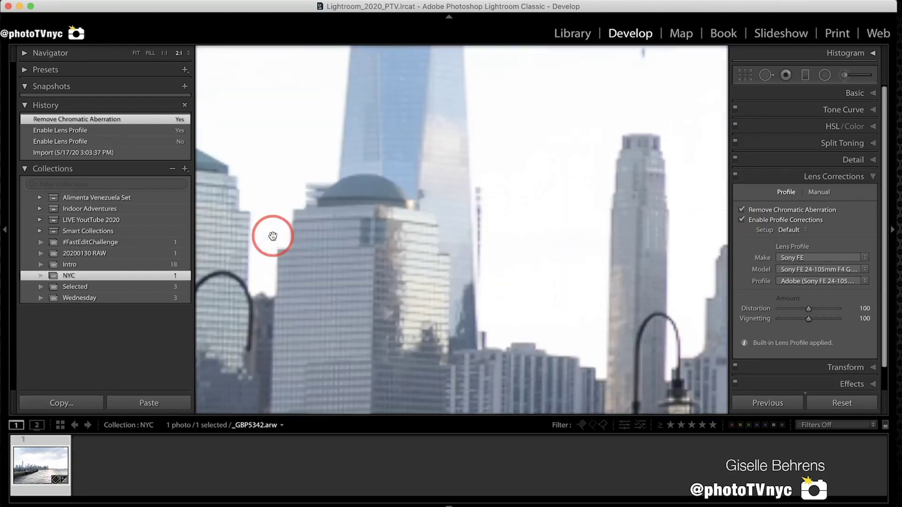
pyautogui.click(741, 210)
pyautogui.moveTo(359, 235); pyautogui.dragTo(543, 237)
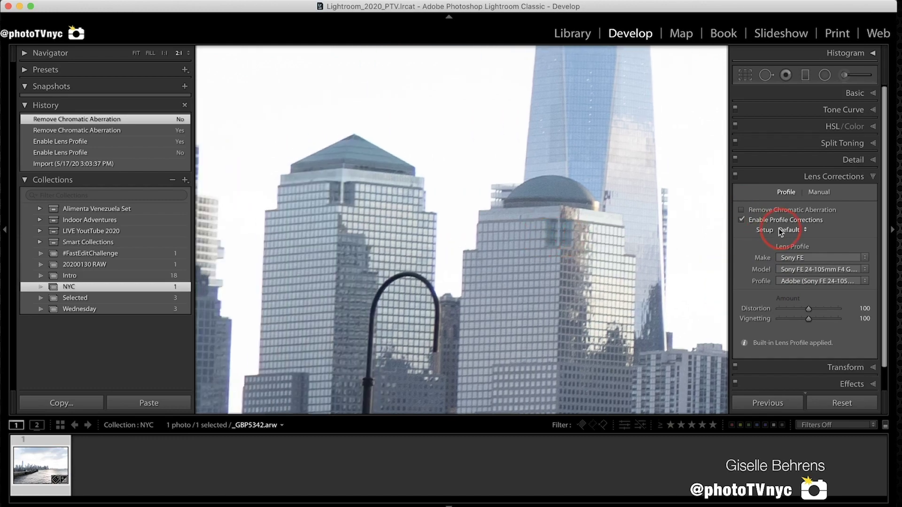
# Step: Re-enable chromatic aberration removal and apply Upright Auto perspective correction in Transform
pyautogui.click(742, 209)
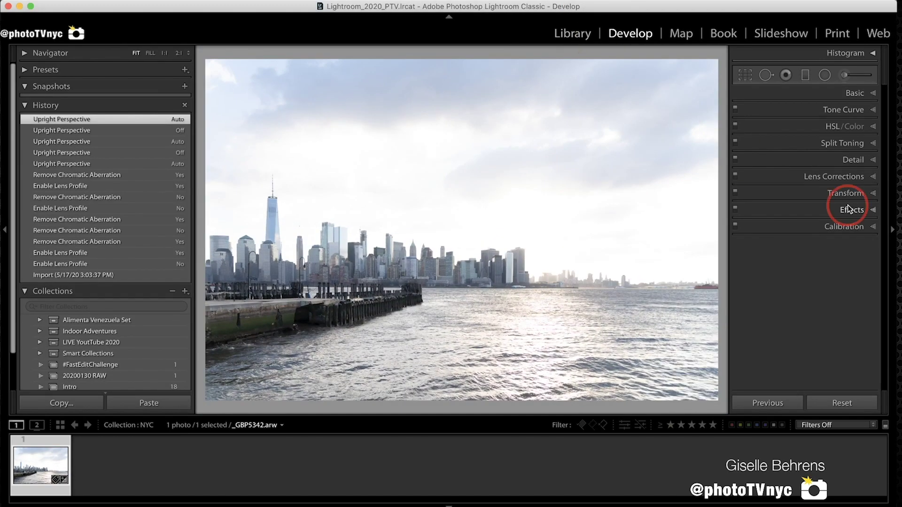
pyautogui.click(853, 159)
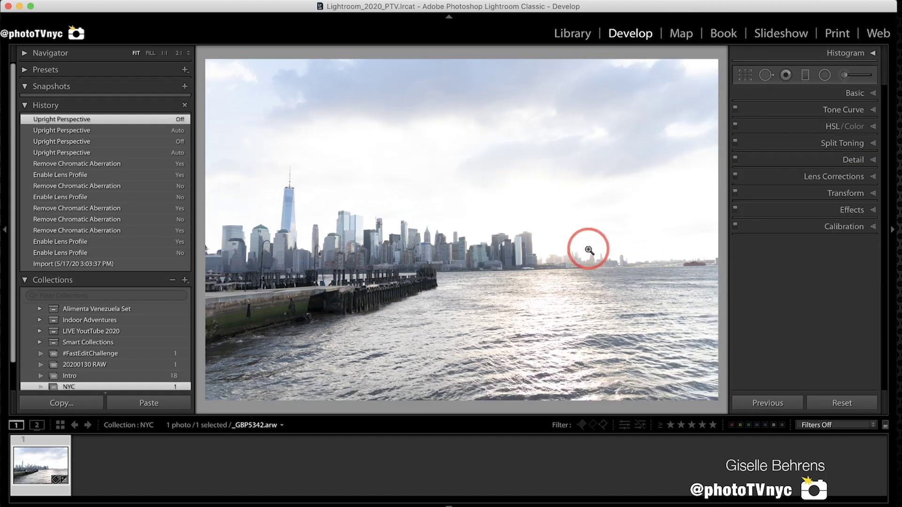
pyautogui.click(835, 193)
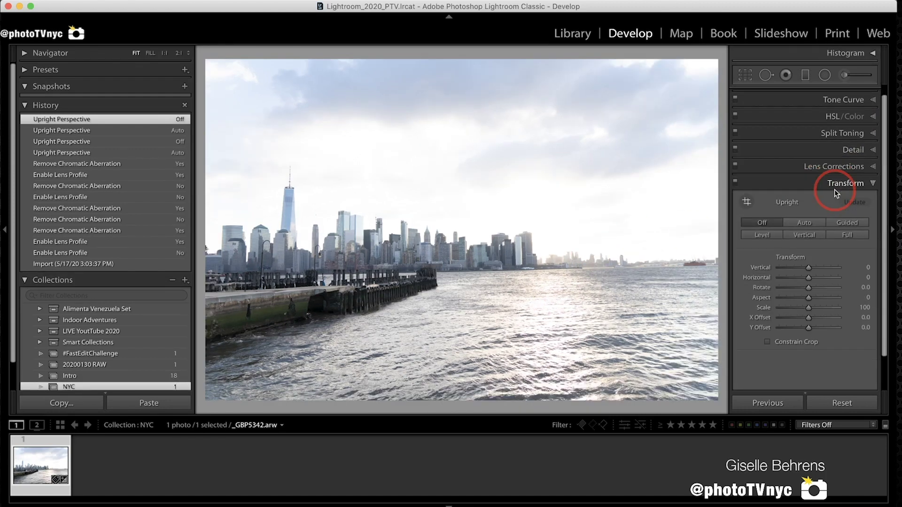
pyautogui.click(808, 222)
# Step: Briefly bring up the Spot Removal and Crop tools
pyautogui.moveTo(737, 253); pyautogui.dragTo(877, 367)
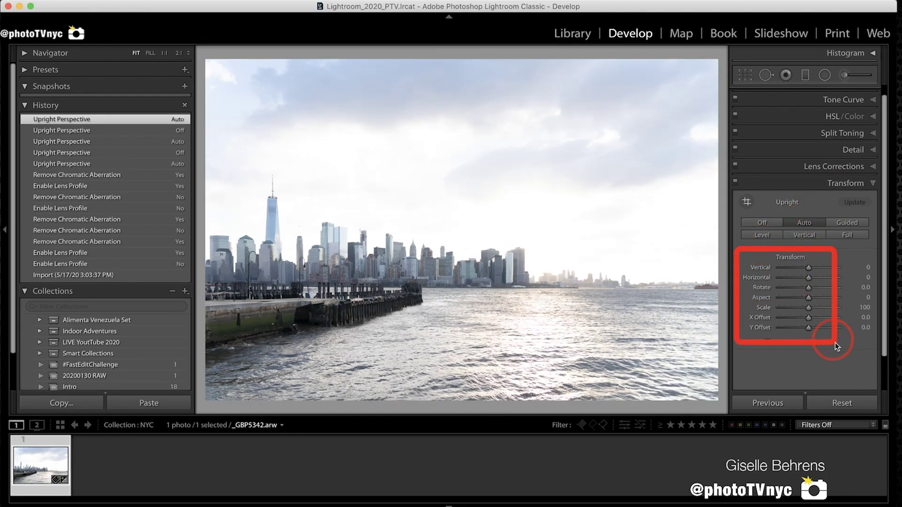
pyautogui.press('q')
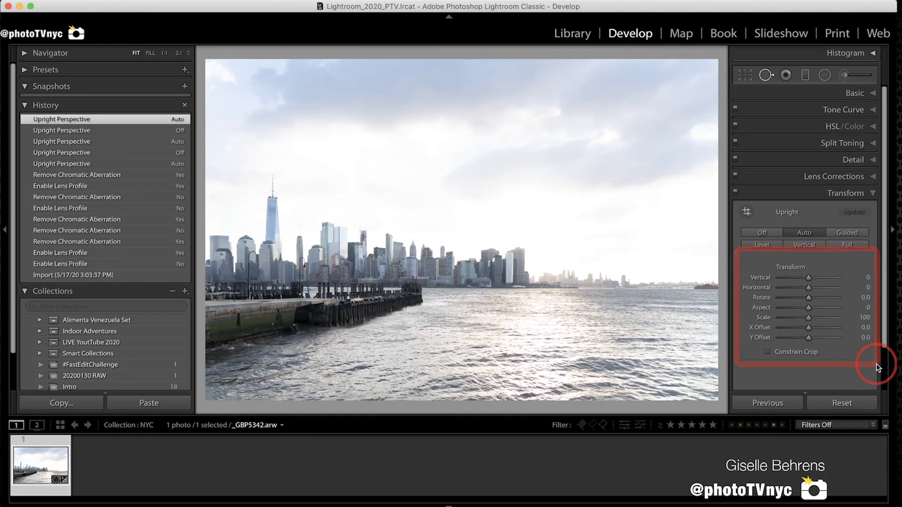
pyautogui.click(766, 75)
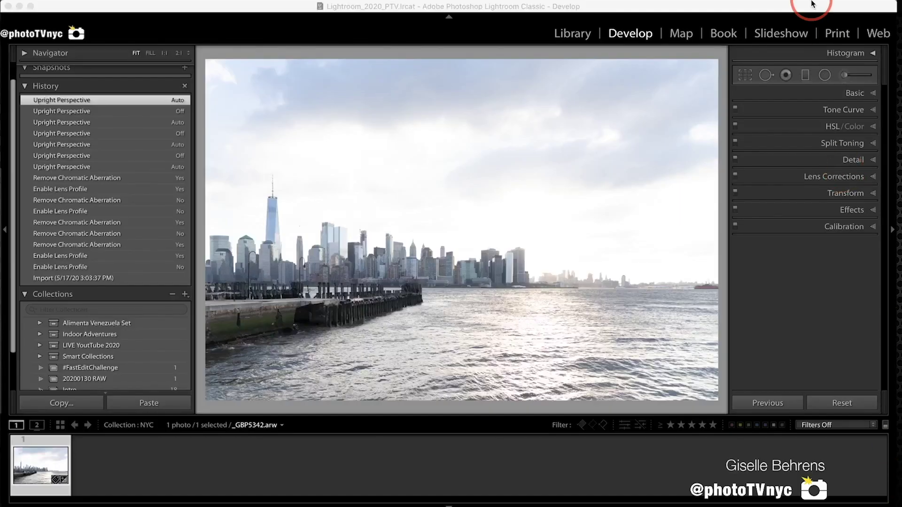
# Step: Set Temp 5,706, Contrast +29, Highlights -89, Texture +28, Clarity +31, Dehaze +28 and Darks -23
pyautogui.click(850, 93)
pyautogui.moveTo(797, 165); pyautogui.dragTo(802, 164)
pyautogui.moveTo(809, 213)
pyautogui.mouseDown()
pyautogui.moveTo(817, 215)
pyautogui.moveTo(783, 231)
pyautogui.mouseUp()
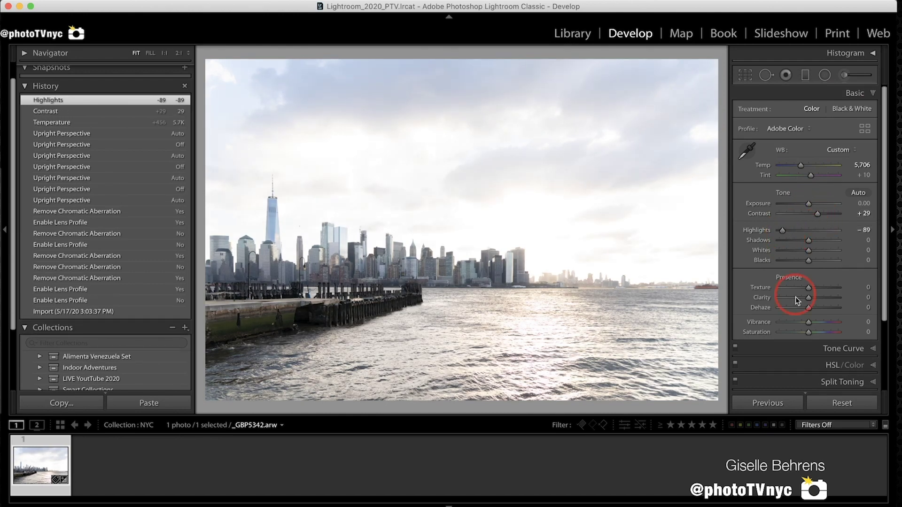
pyautogui.moveTo(809, 307)
pyautogui.mouseDown()
pyautogui.moveTo(817, 287)
pyautogui.moveTo(806, 312)
pyautogui.mouseUp()
pyautogui.click(817, 354)
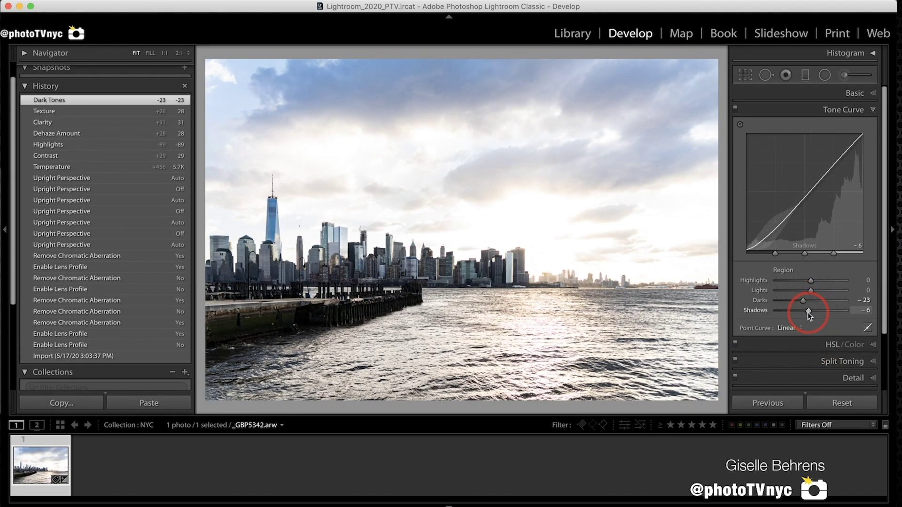
# Step: Add a graduated filter over the sky with Exposure -1.11, Highlights -100 and Dehaze 17
pyautogui.press('m')
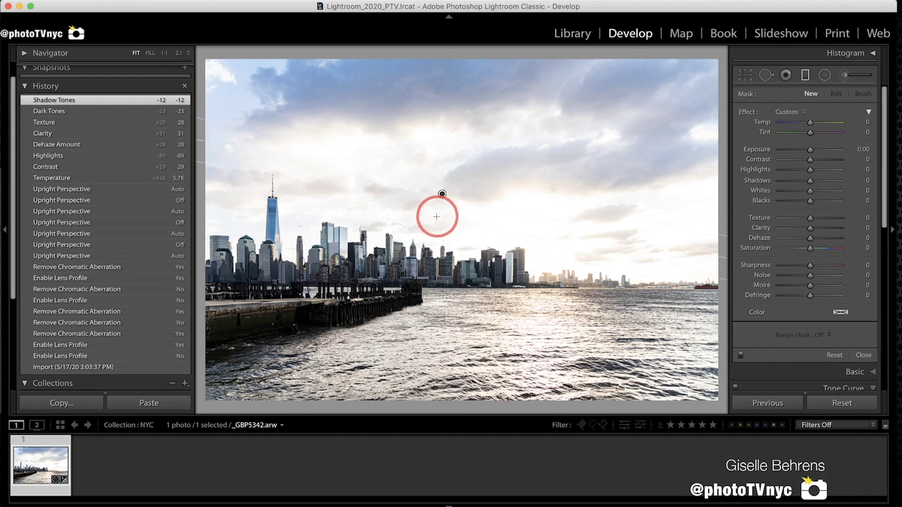
pyautogui.moveTo(398, 162); pyautogui.dragTo(440, 220)
pyautogui.moveTo(807, 154); pyautogui.dragTo(771, 170)
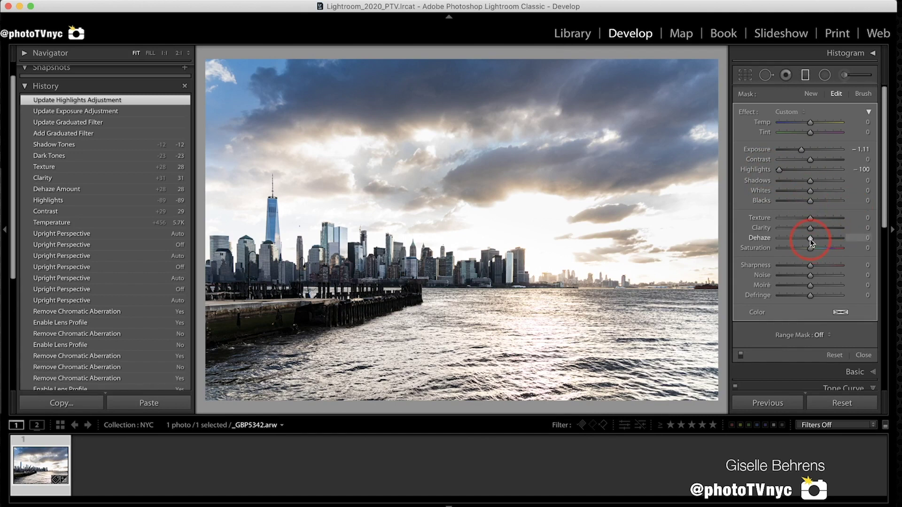
pyautogui.moveTo(810, 238); pyautogui.dragTo(814, 238)
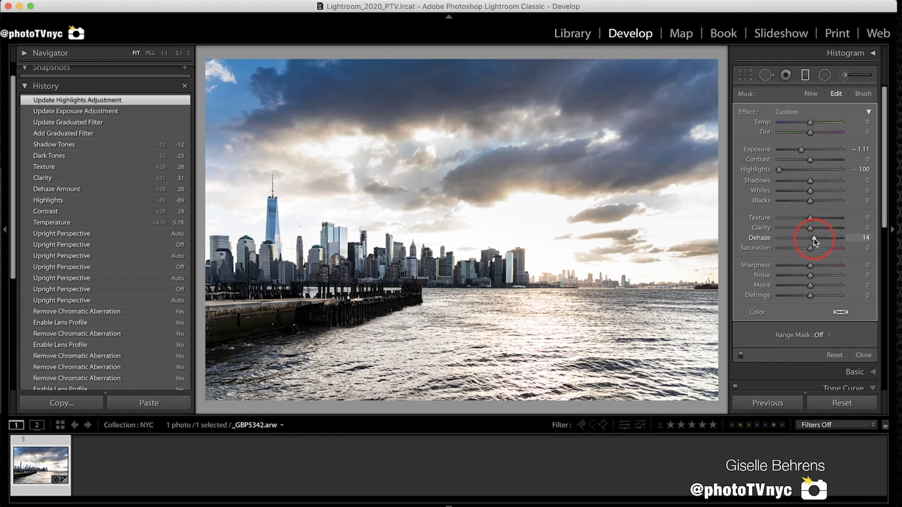
# Step: Add a second graduated filter rising over the water at Exposure -1.00
pyautogui.click(811, 94)
pyautogui.moveTo(810, 151); pyautogui.dragTo(802, 150)
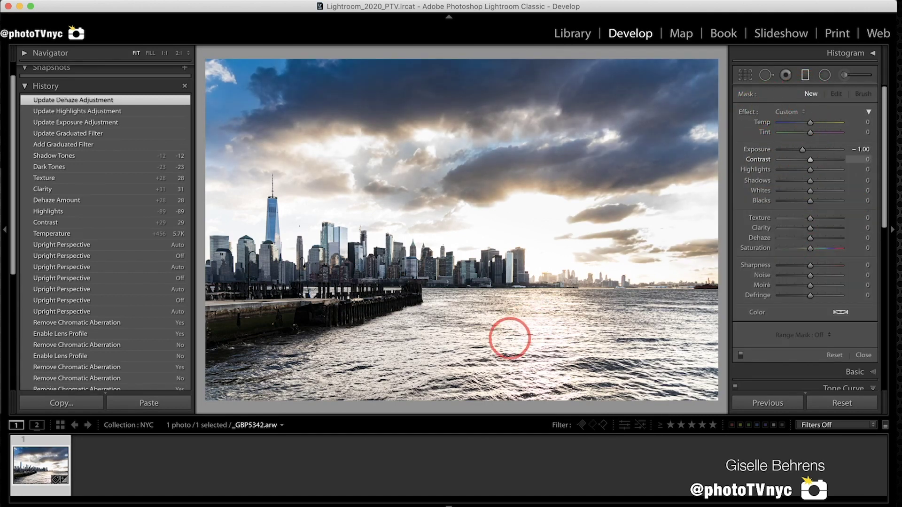
pyautogui.moveTo(509, 332); pyautogui.dragTo(498, 297)
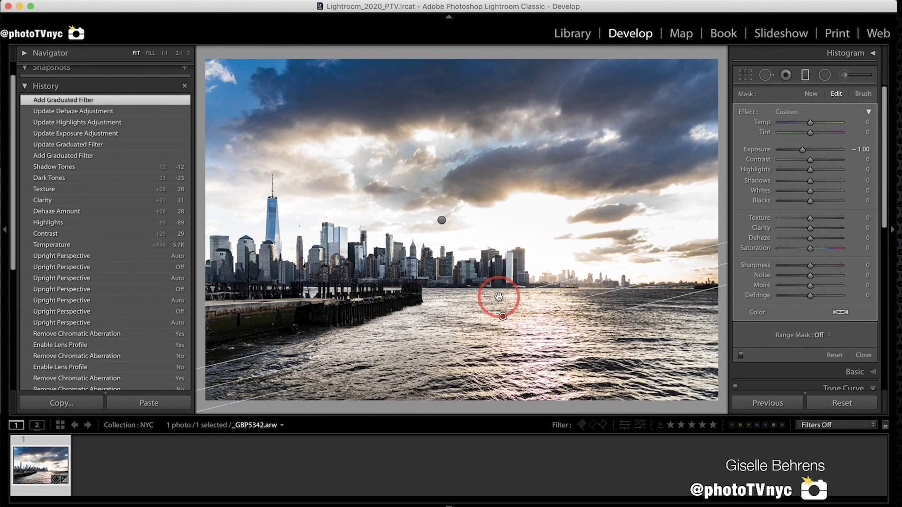
pyautogui.press('k')
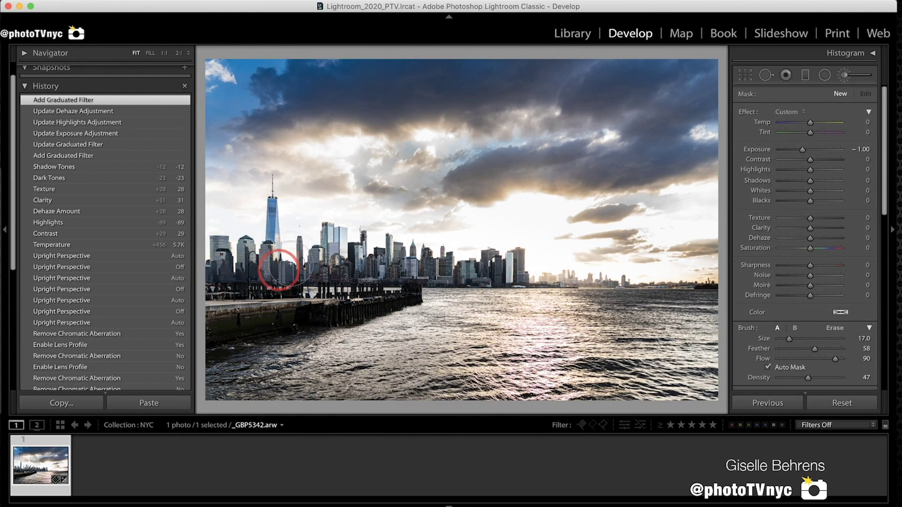
# Step: Brush the skyline with higher exposure, contrast, deeper blacks, dehaze, clarity and texture
pyautogui.click(517, 271)
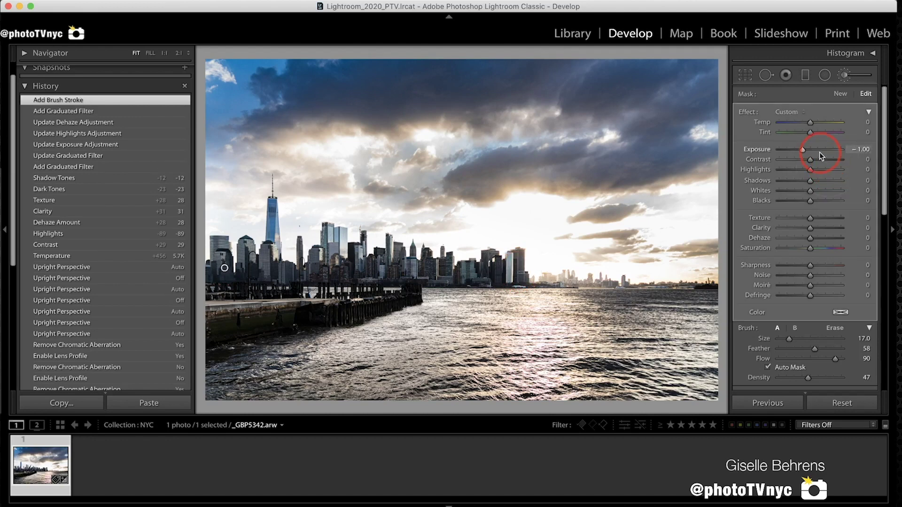
pyautogui.moveTo(816, 148)
pyautogui.mouseDown()
pyautogui.moveTo(825, 150)
pyautogui.moveTo(817, 162)
pyautogui.mouseUp()
pyautogui.moveTo(810, 200); pyautogui.dragTo(803, 201)
pyautogui.moveTo(810, 238); pyautogui.dragTo(813, 218)
# Step: Paint a horizon adjustment with Shadows -30 and Dehaze 54, erasing it from the water
pyautogui.click(839, 95)
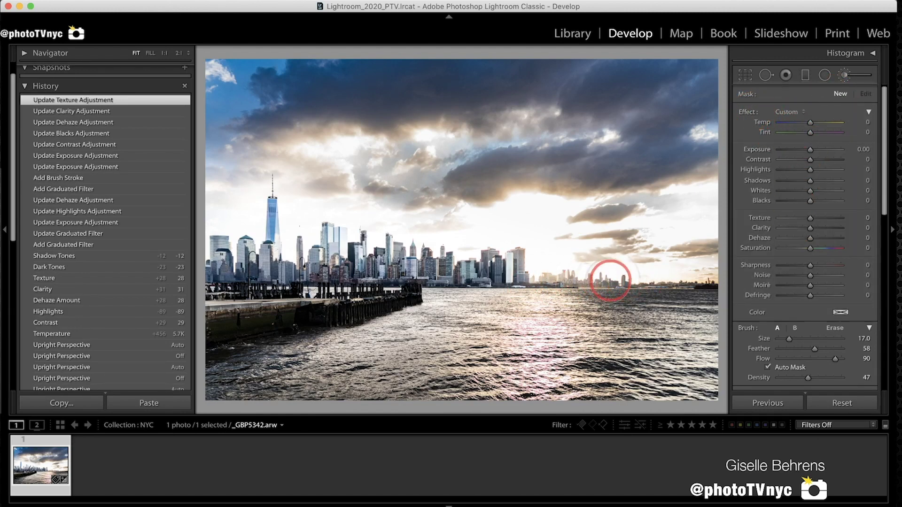
pyautogui.moveTo(686, 277)
pyautogui.mouseDown()
pyautogui.moveTo(805, 209)
pyautogui.moveTo(799, 181)
pyautogui.moveTo(804, 201)
pyautogui.mouseUp()
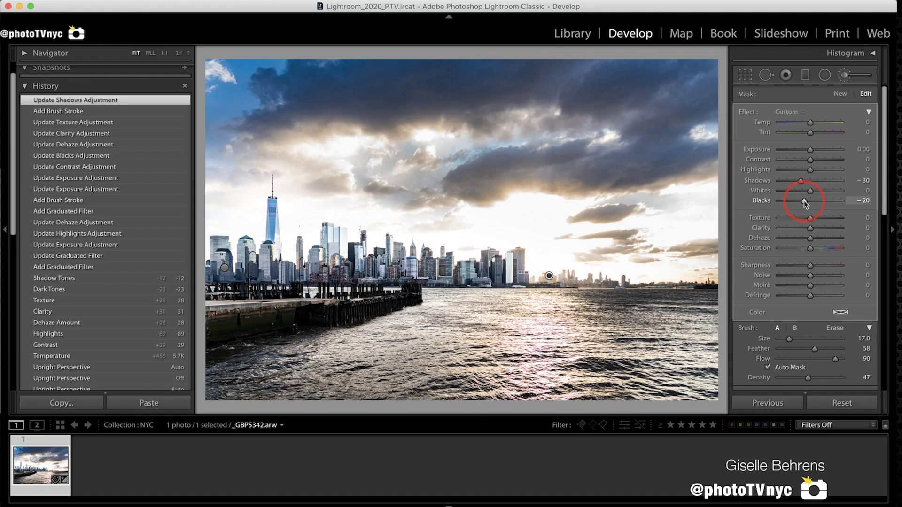
pyautogui.moveTo(810, 241); pyautogui.dragTo(826, 238)
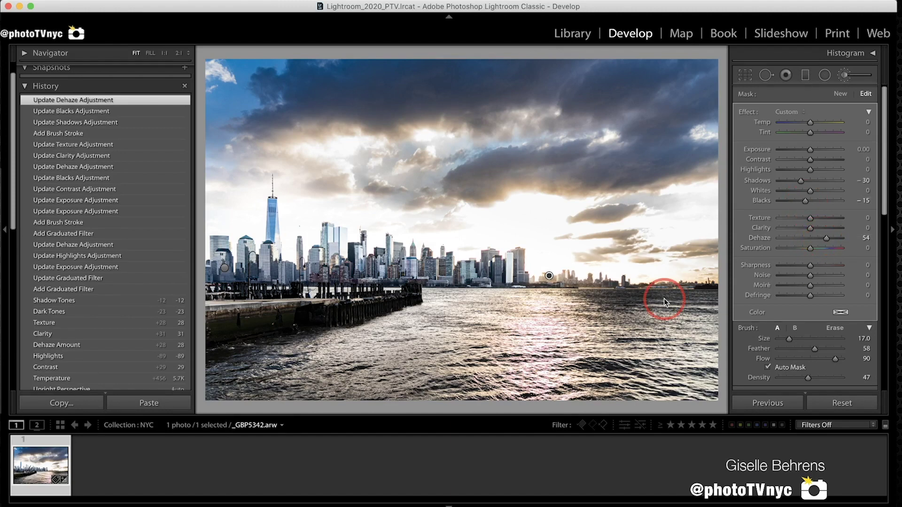
pyautogui.press('alt')
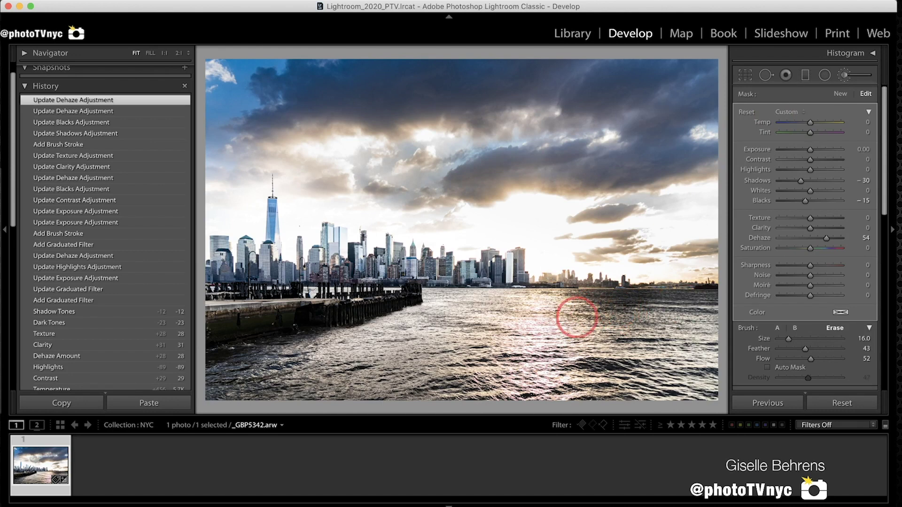
pyautogui.moveTo(594, 310); pyautogui.dragTo(580, 316)
# Step: Paint a third adjustment brightening the pier and lifting its blacks
pyautogui.click(841, 93)
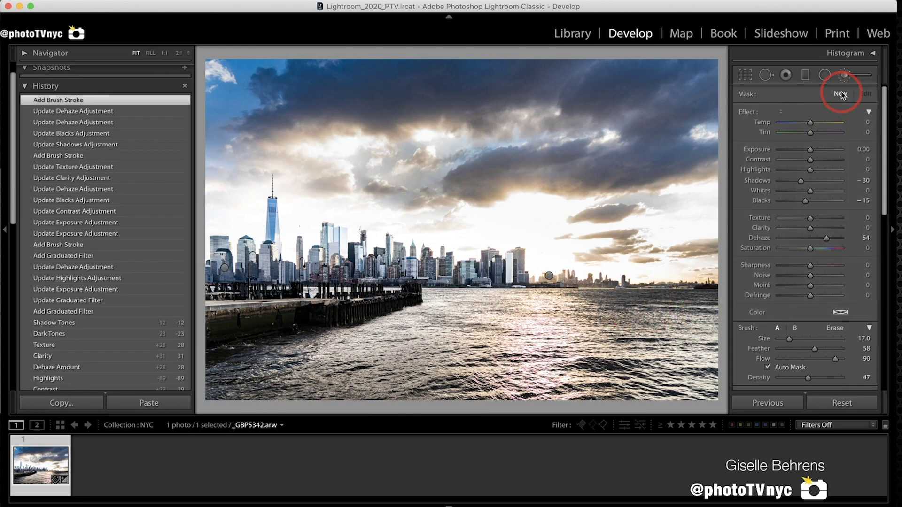
pyautogui.moveTo(294, 331)
pyautogui.mouseDown()
pyautogui.moveTo(290, 300)
pyautogui.moveTo(246, 319)
pyautogui.mouseUp()
pyautogui.moveTo(810, 149); pyautogui.dragTo(819, 149)
pyautogui.moveTo(810, 200); pyautogui.dragTo(821, 200)
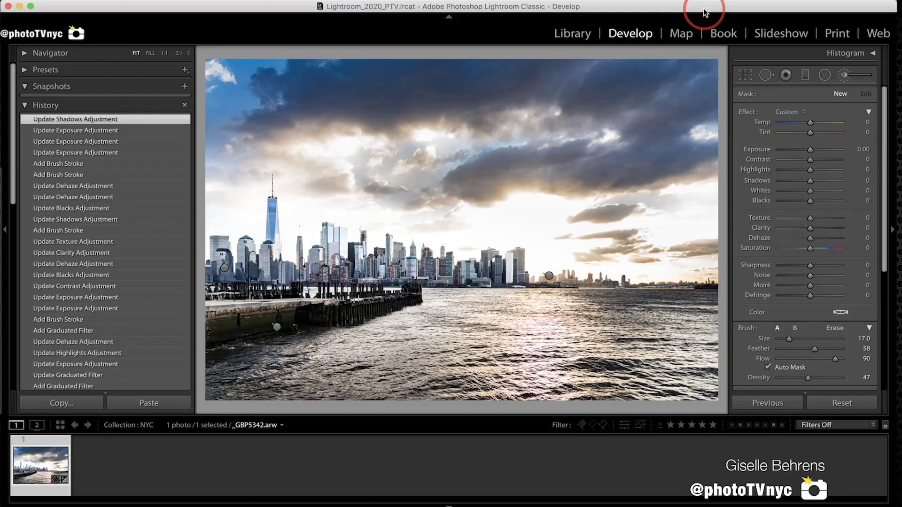
# Step: Give the brush an orange tint, paint it over the sky, and add another stroke
pyautogui.click(839, 313)
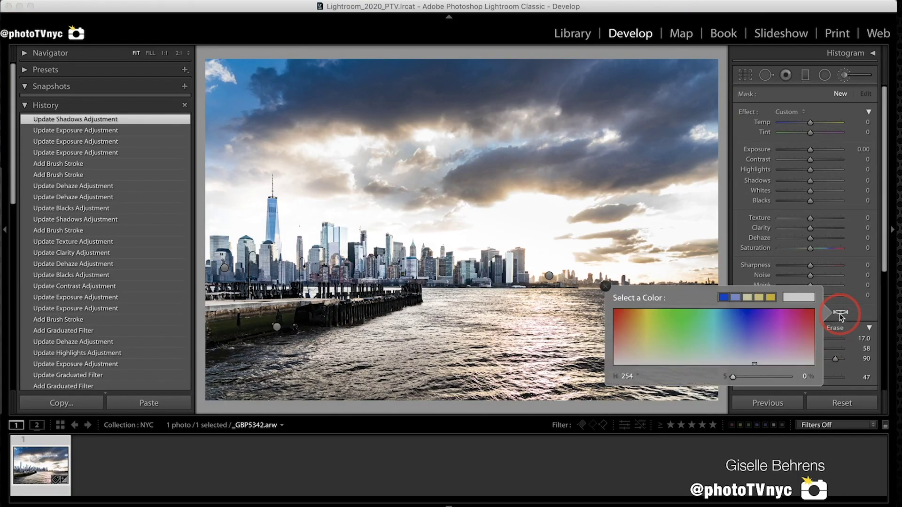
pyautogui.click(632, 319)
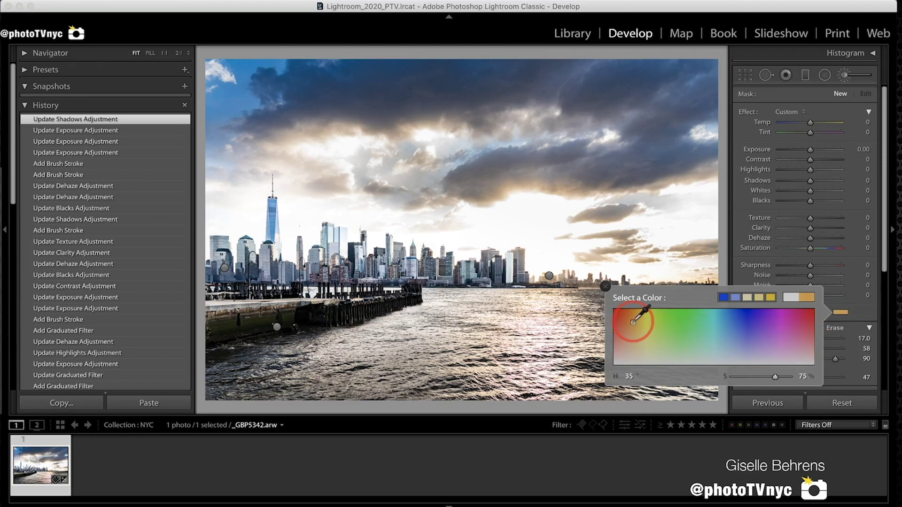
pyautogui.click(606, 286)
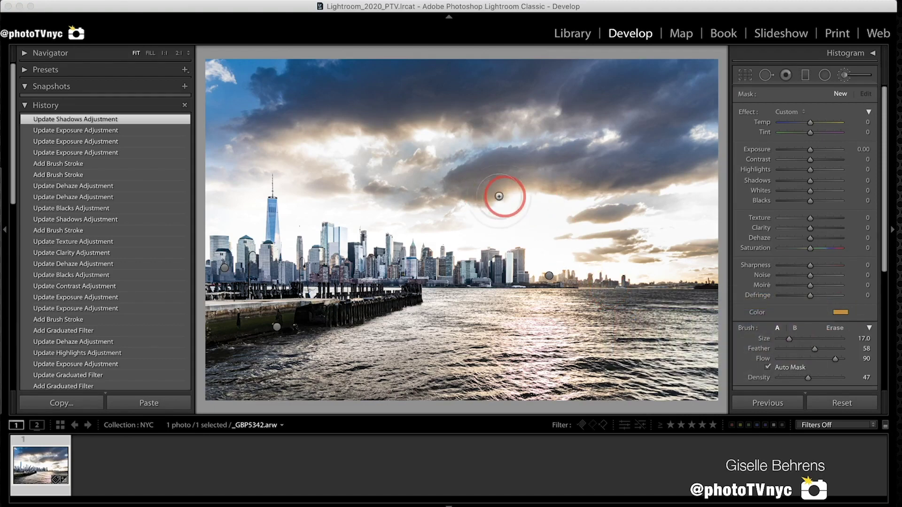
pyautogui.moveTo(477, 199)
pyautogui.mouseDown()
pyautogui.moveTo(520, 193)
pyautogui.moveTo(578, 234)
pyautogui.moveTo(583, 264)
pyautogui.moveTo(470, 250)
pyautogui.mouseUp()
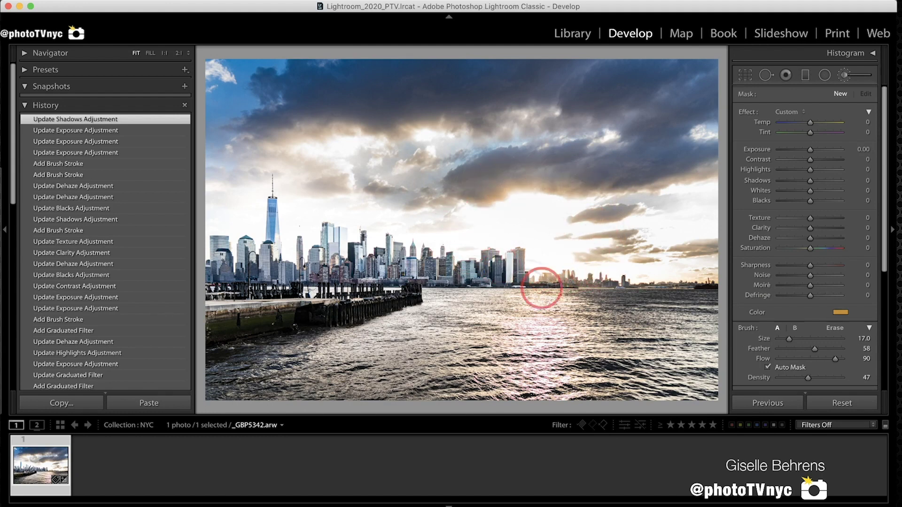
pyautogui.moveTo(466, 205); pyautogui.dragTo(675, 178)
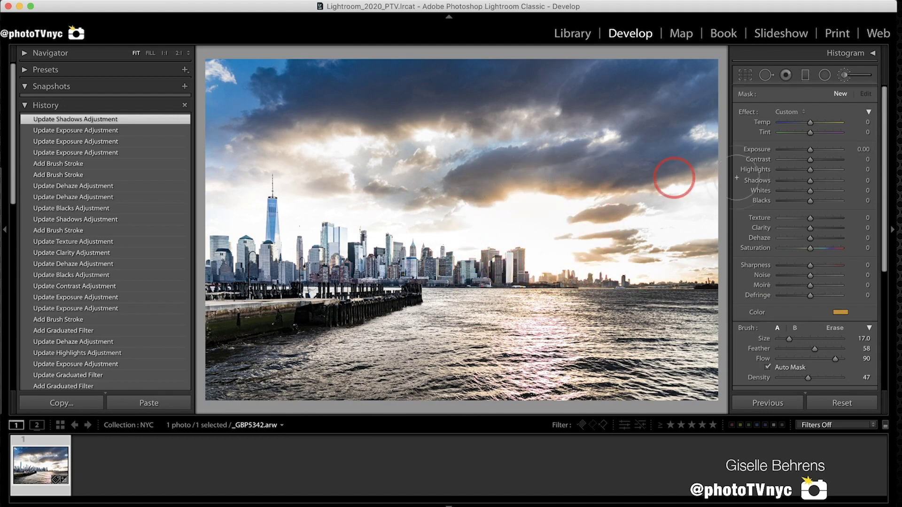
# Step: Start a new brush adjustment with a blue-violet color tint
pyautogui.click(840, 95)
pyautogui.click(840, 312)
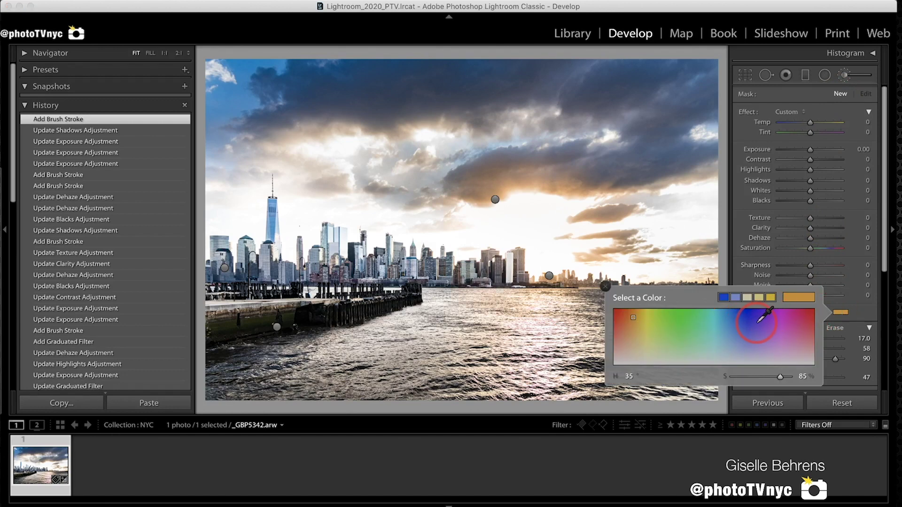
pyautogui.click(757, 322)
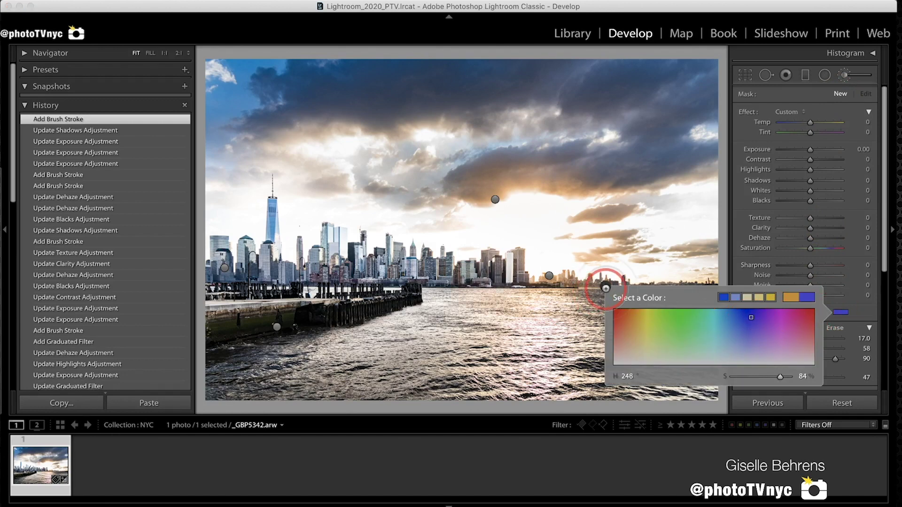
pyautogui.click(583, 283)
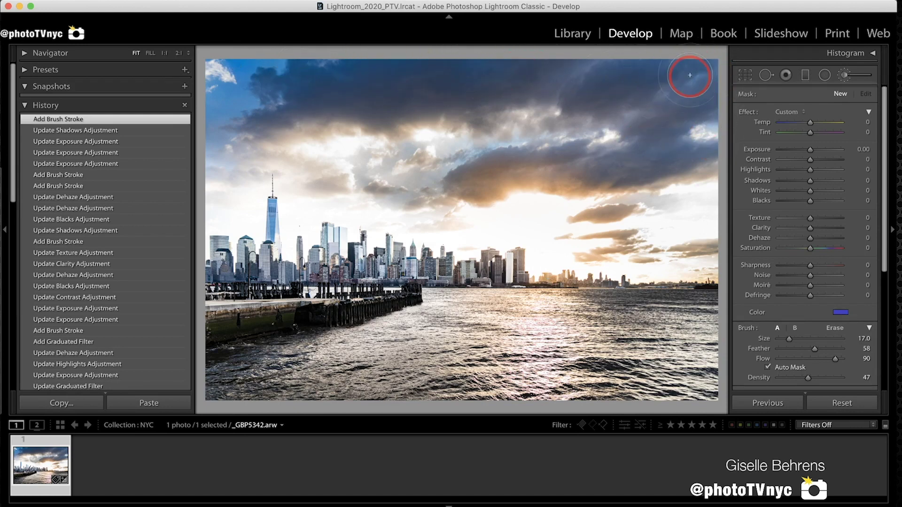
# Step: Brush the blue-violet tint over the upper-right sky, then show the Effects vignette and grain settings
pyautogui.moveTo(643, 64); pyautogui.dragTo(670, 44)
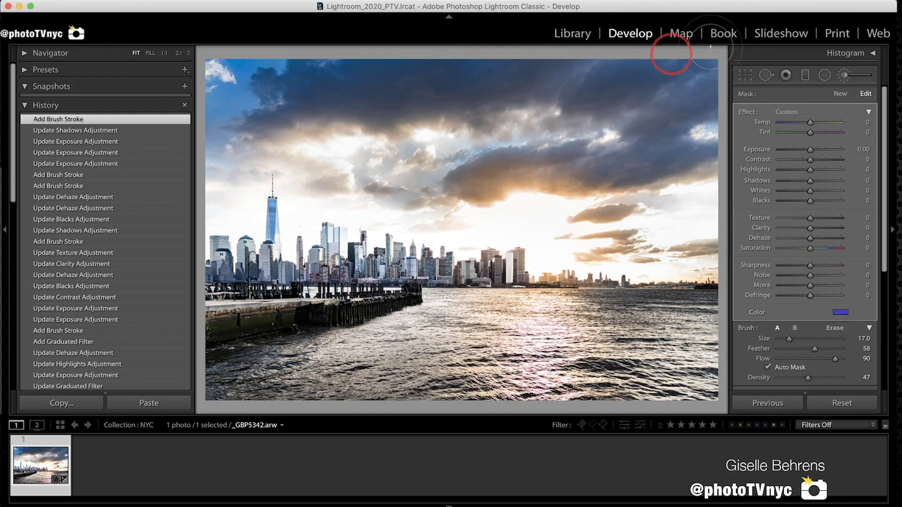
pyautogui.scroll(-2, 810, 127)
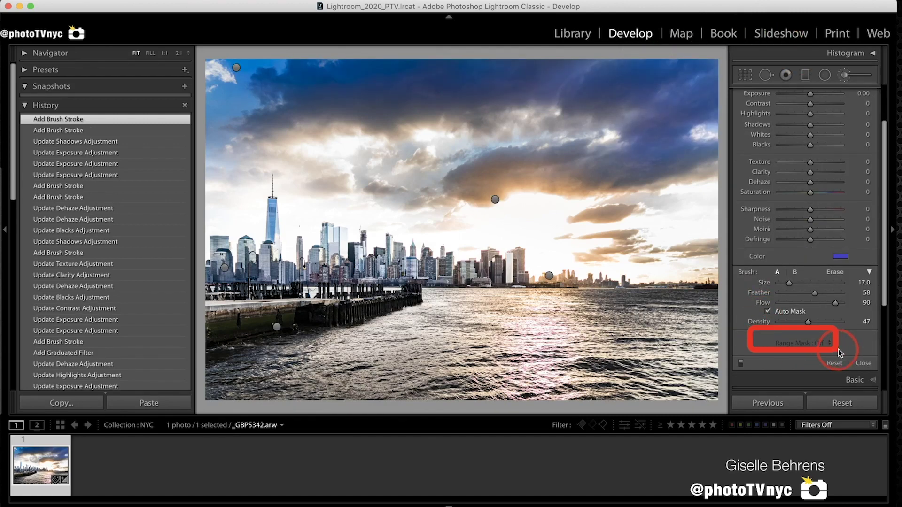
pyautogui.click(808, 78)
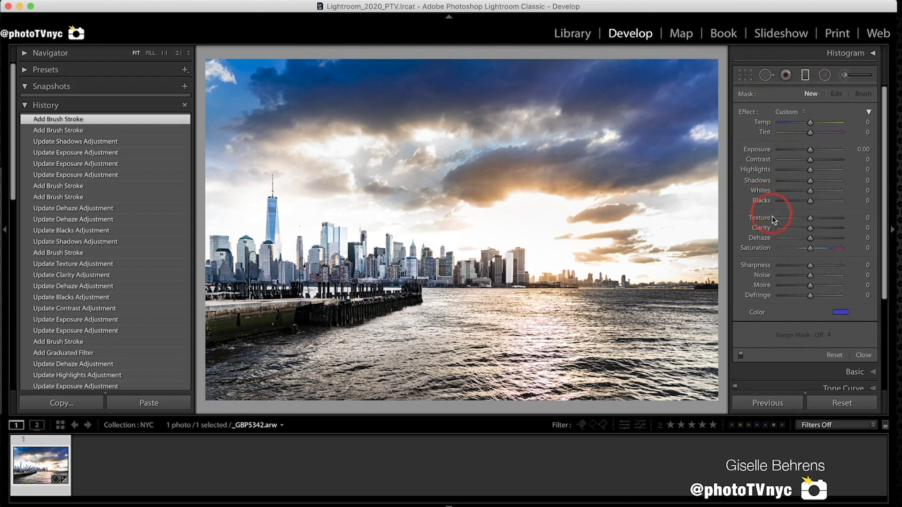
pyautogui.press('m')
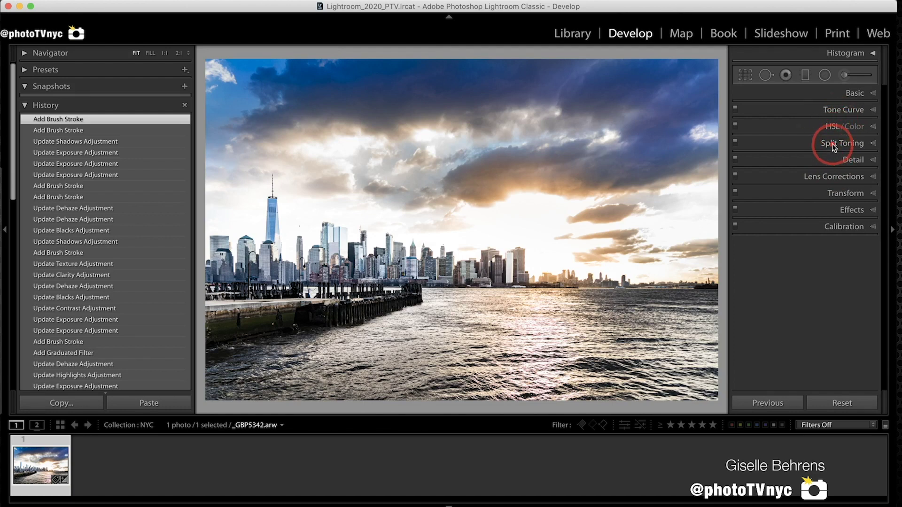
pyautogui.click(850, 210)
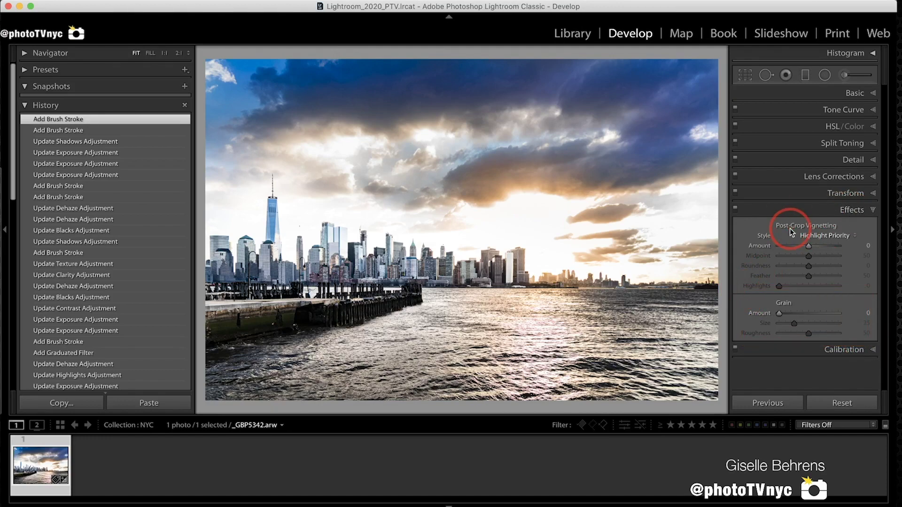
# Step: Flip between the unedited copy and the edited skyline photo, ending on the edited version
pyautogui.press('Right')
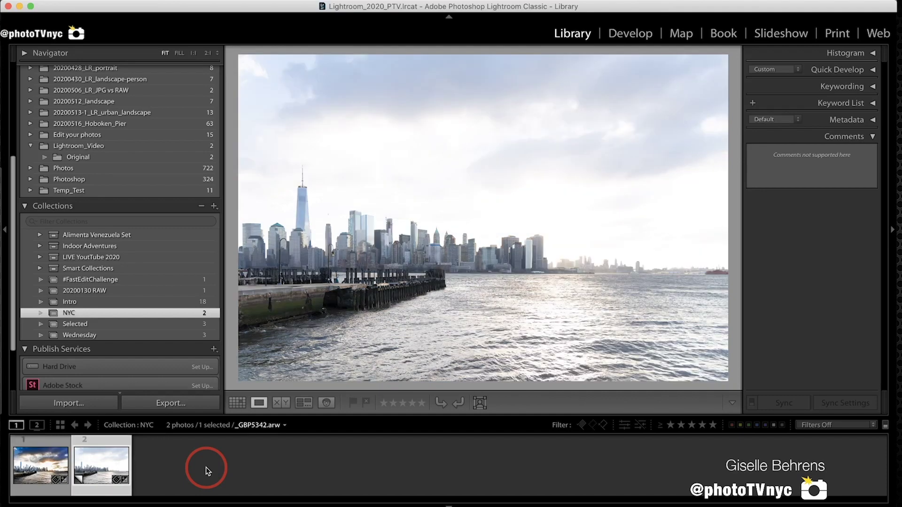
pyautogui.press('Left')
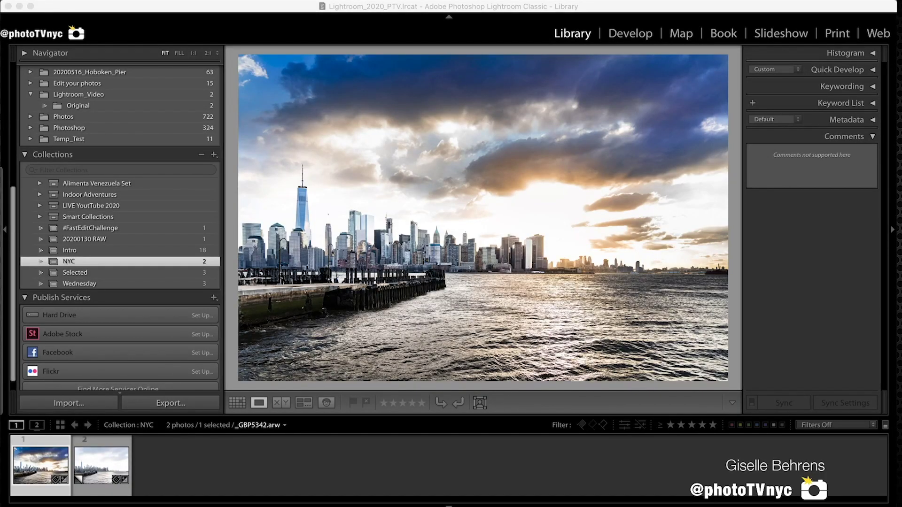
pyautogui.click(614, 6)
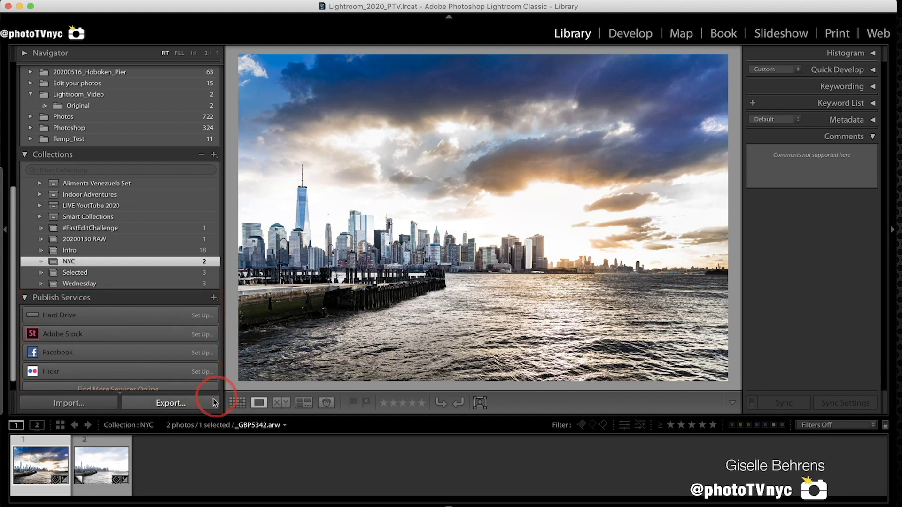
# Step: In the Export dialog, select the Internet for Instagram preset
pyautogui.click(178, 406)
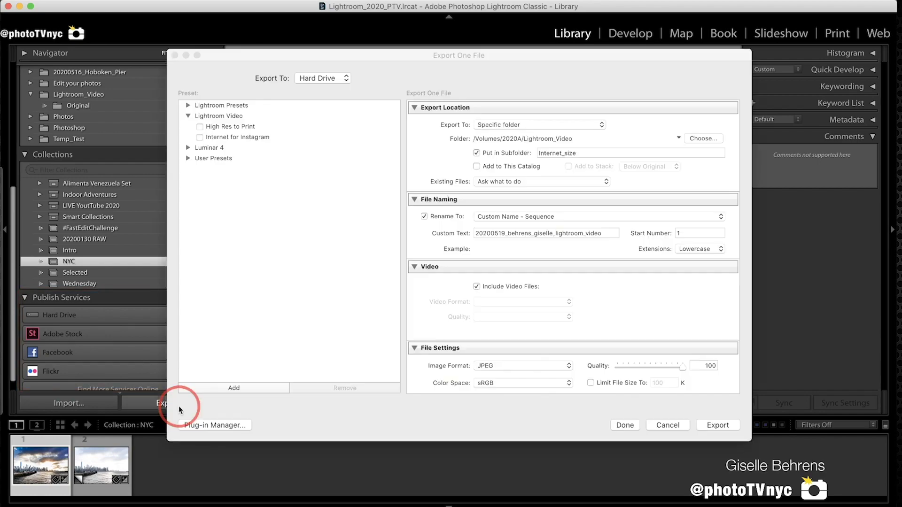
pyautogui.click(225, 137)
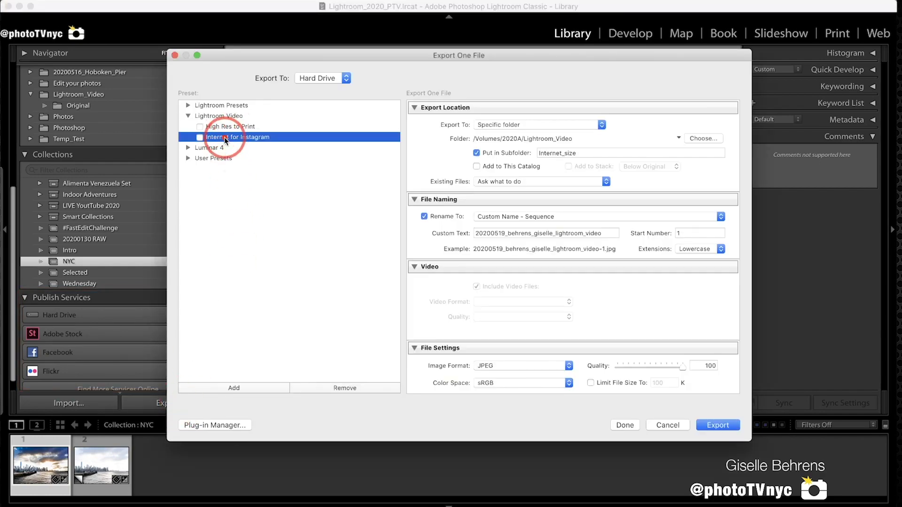
pyautogui.click(202, 126)
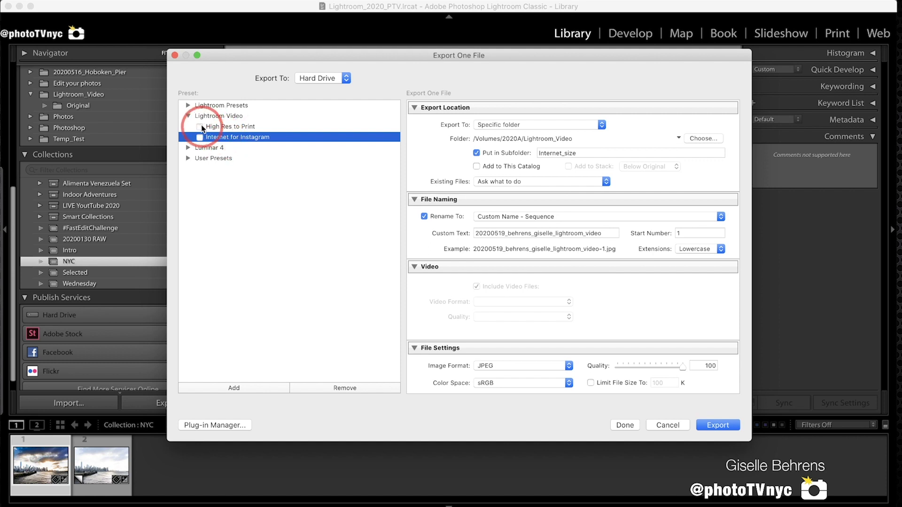
pyautogui.click(200, 137)
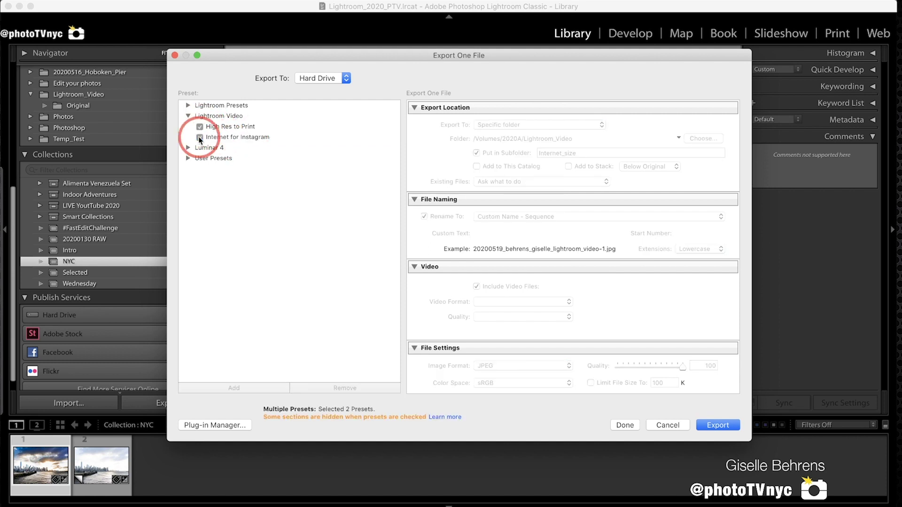
pyautogui.click(199, 126)
pyautogui.click(199, 137)
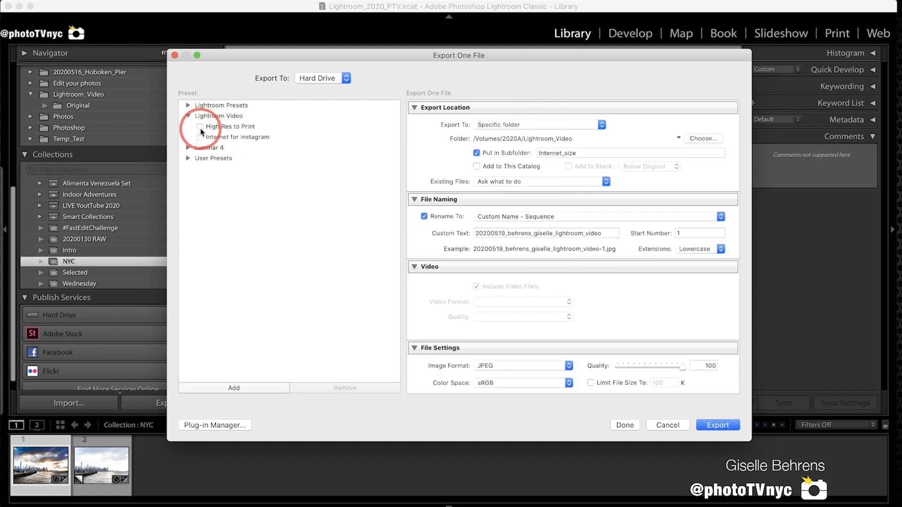
pyautogui.click(240, 137)
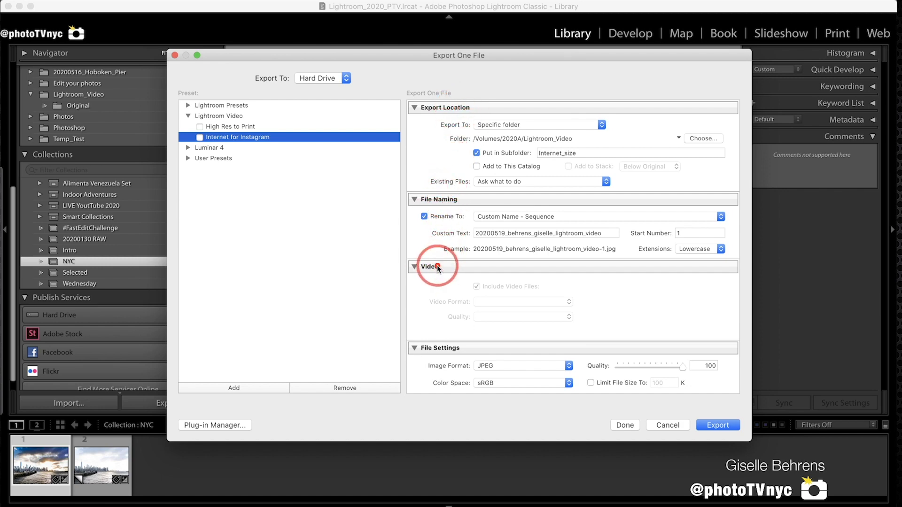
# Step: Review File Settings, Image Sizing and Watermarking, then export the 1080-pixel JPEG
pyautogui.scroll(-5, 437, 265)
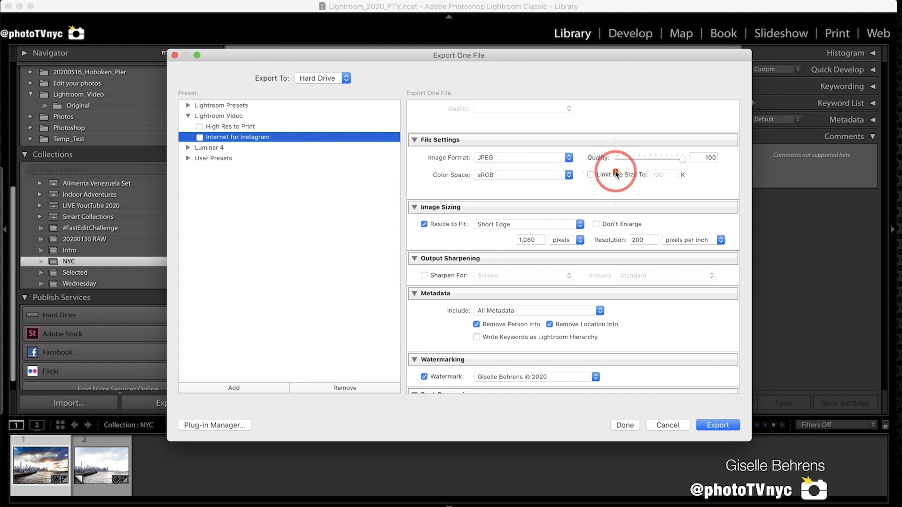
pyautogui.click(464, 264)
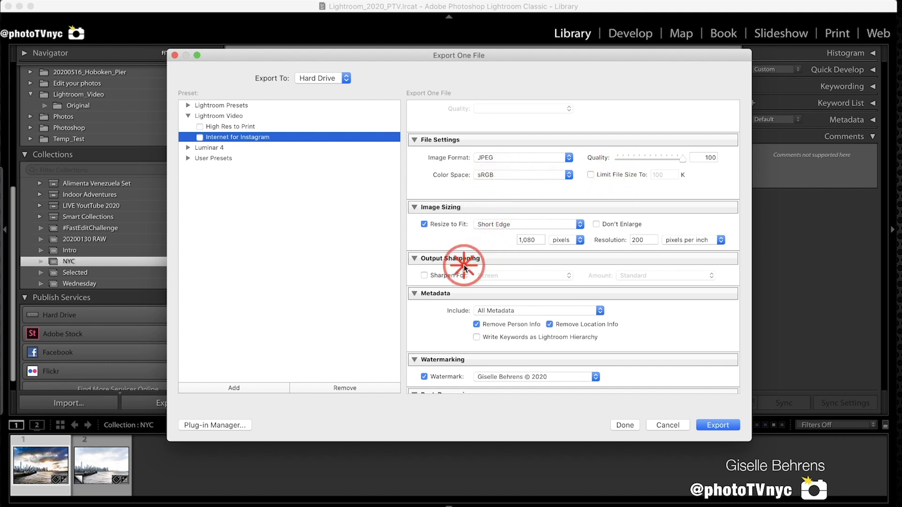
pyautogui.scroll(-2, 464, 264)
pyautogui.click(443, 248)
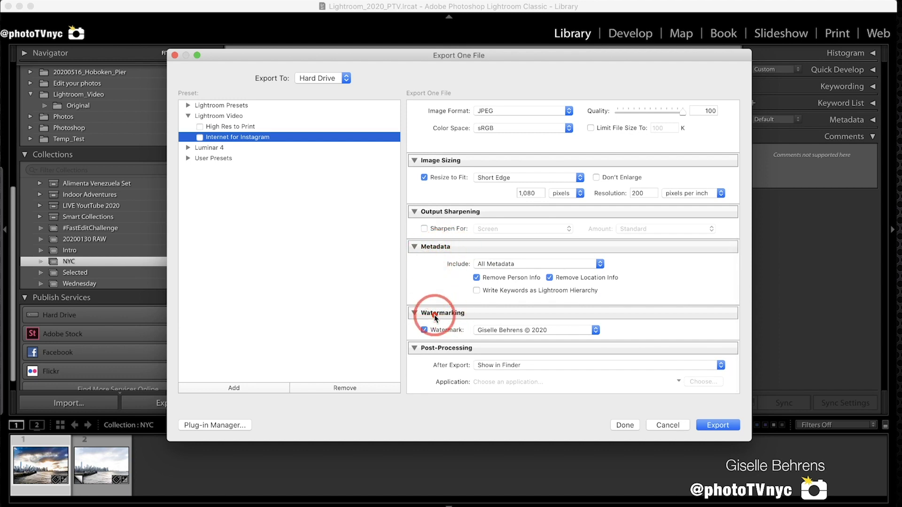
pyautogui.click(436, 348)
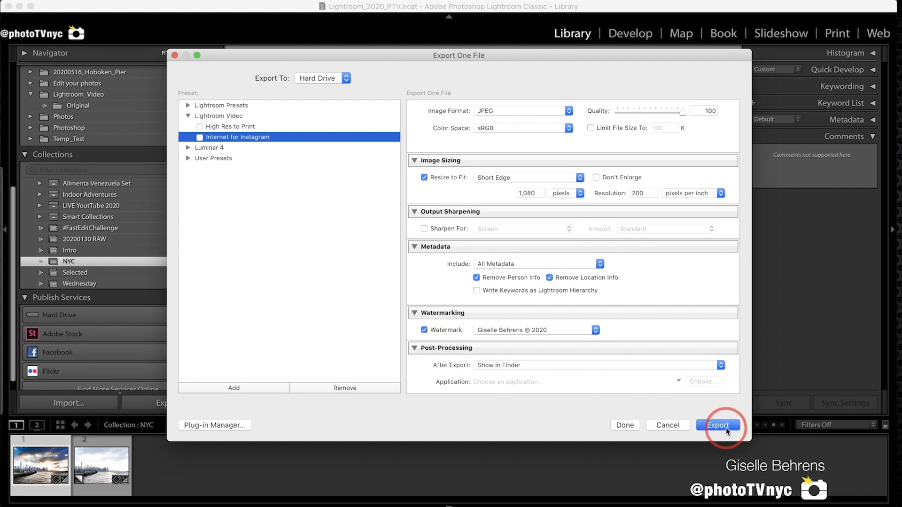
pyautogui.click(726, 426)
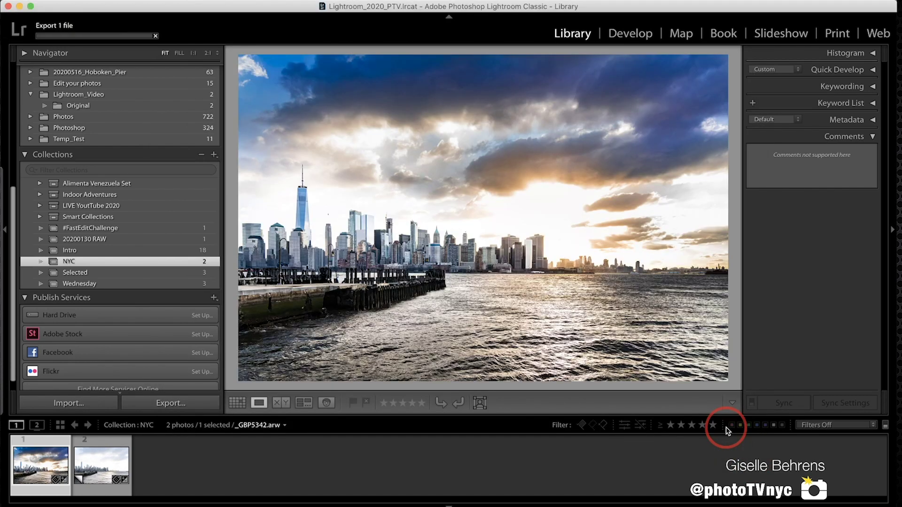